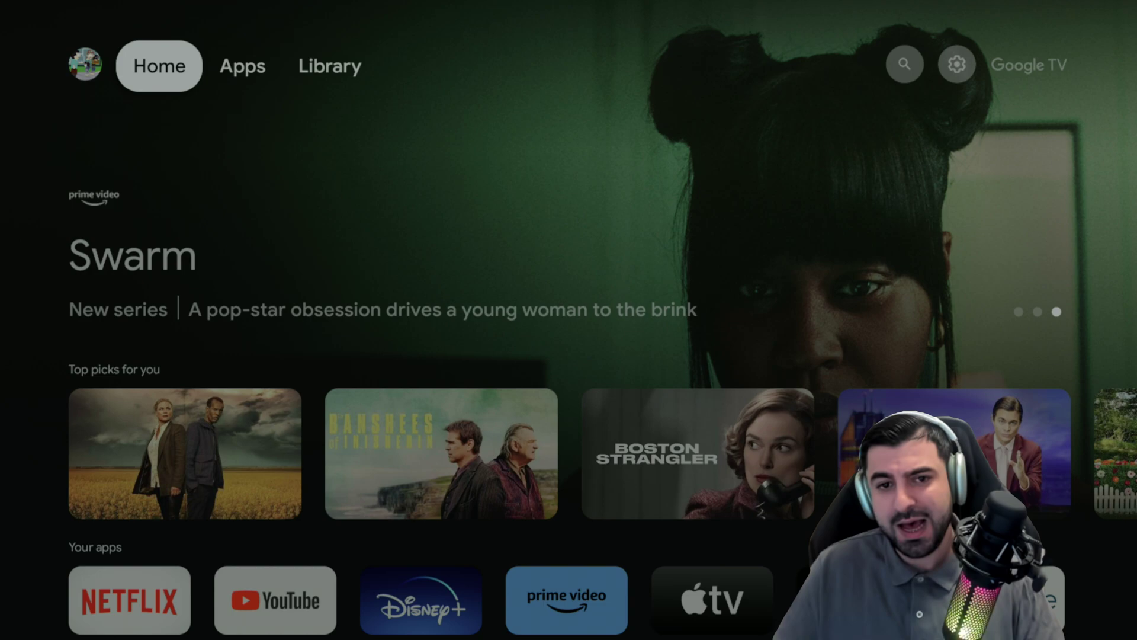
Step: Go to the Apps page and open the 'Search for apps and games' bar
key(Right)
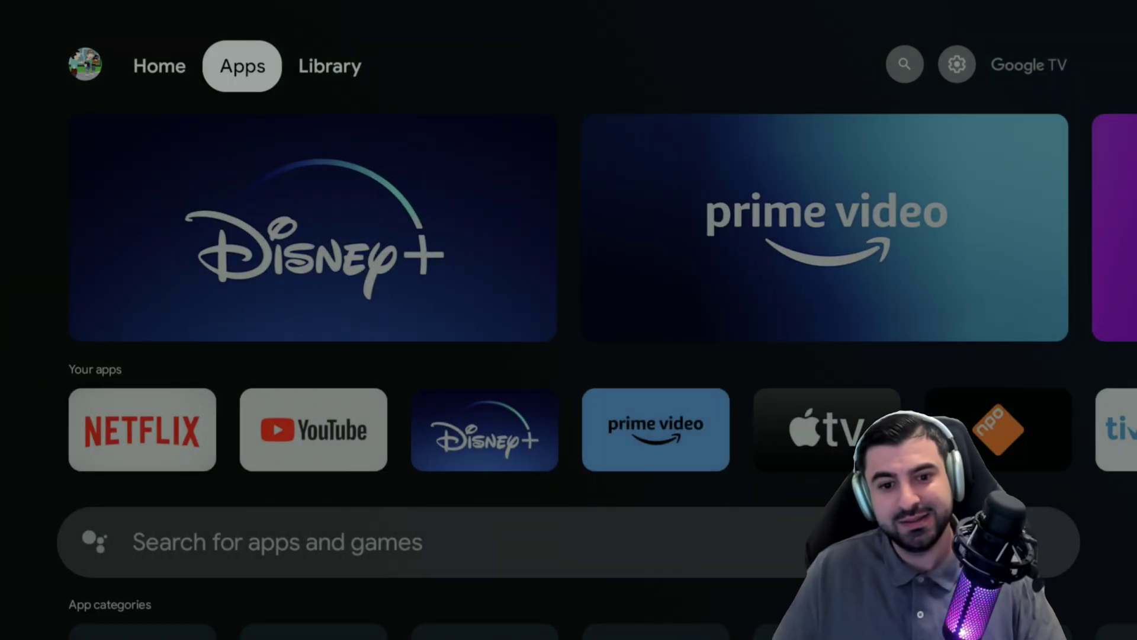
key(Down)
key(Down)
key(Down)
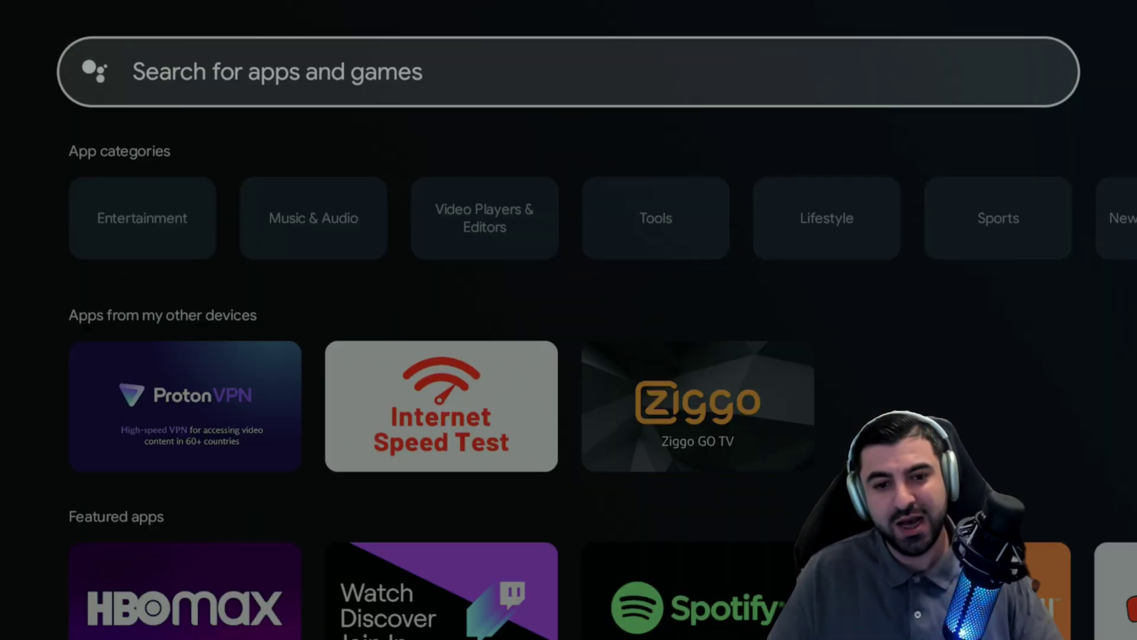
key(Return)
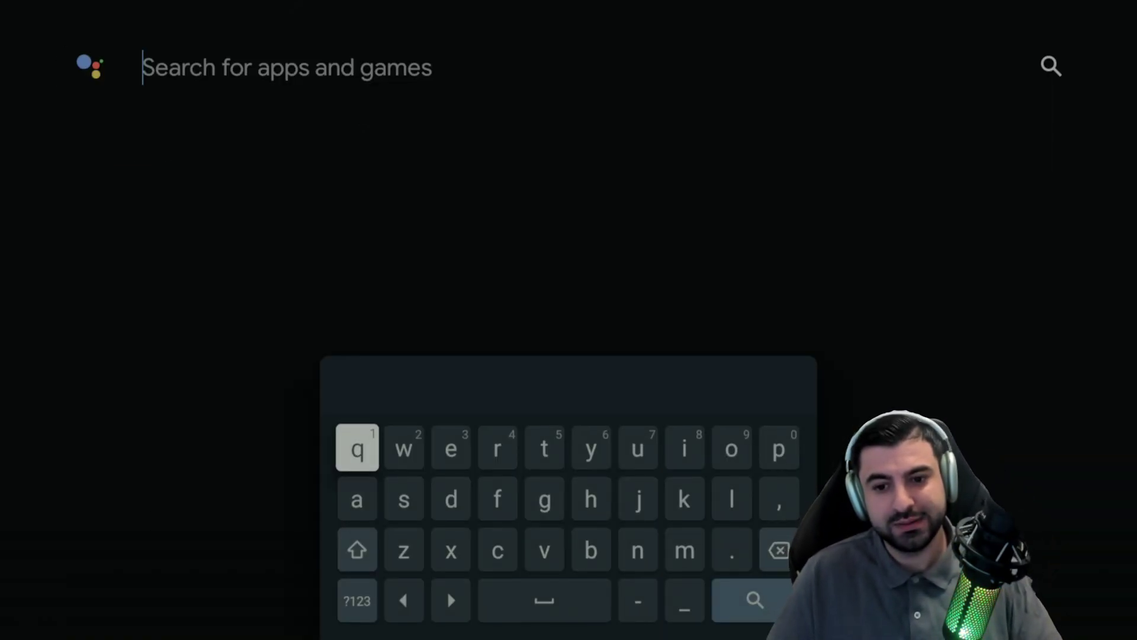
Step: Spell 'windscribe' on the on-screen keyboard and run the search
key(Right)
key(Return)
key(Right)
key(Right)
key(Right)
key(Right)
key(Right)
key(Right)
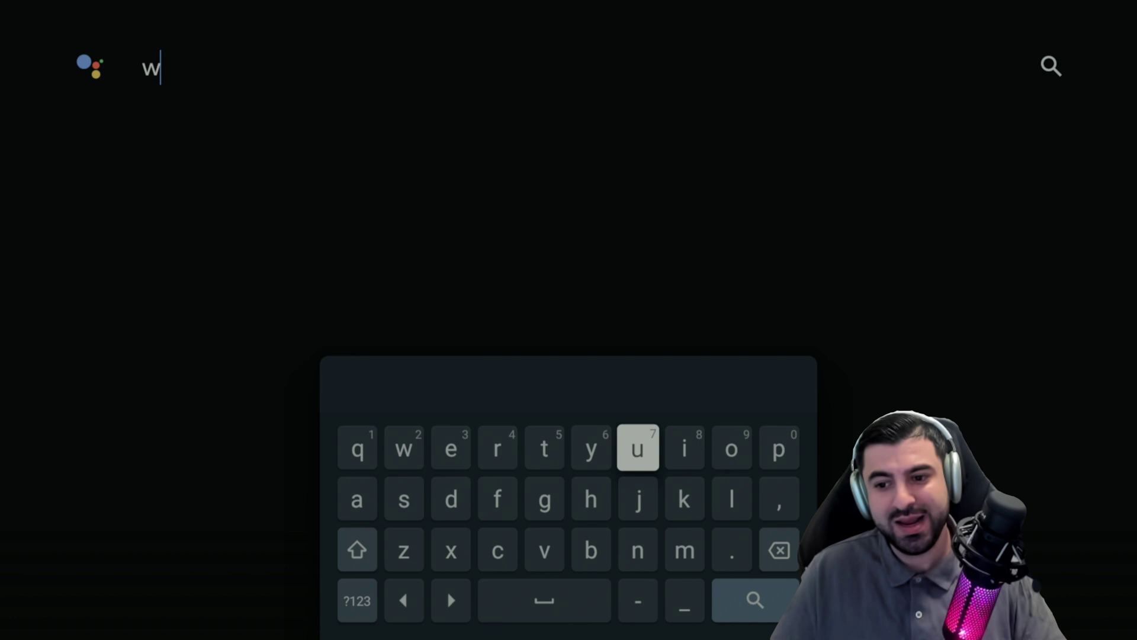
key(Return)
key(Down)
key(Down)
key(Left)
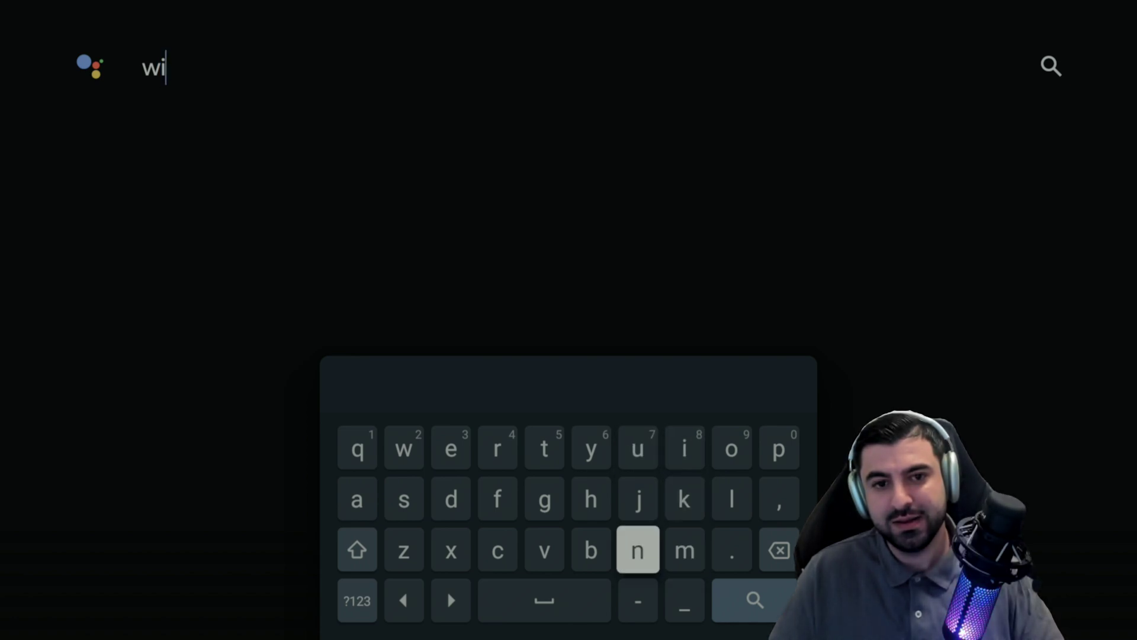
key(Return)
key(Left)
key(Left)
key(Left)
key(Left)
key(Up)
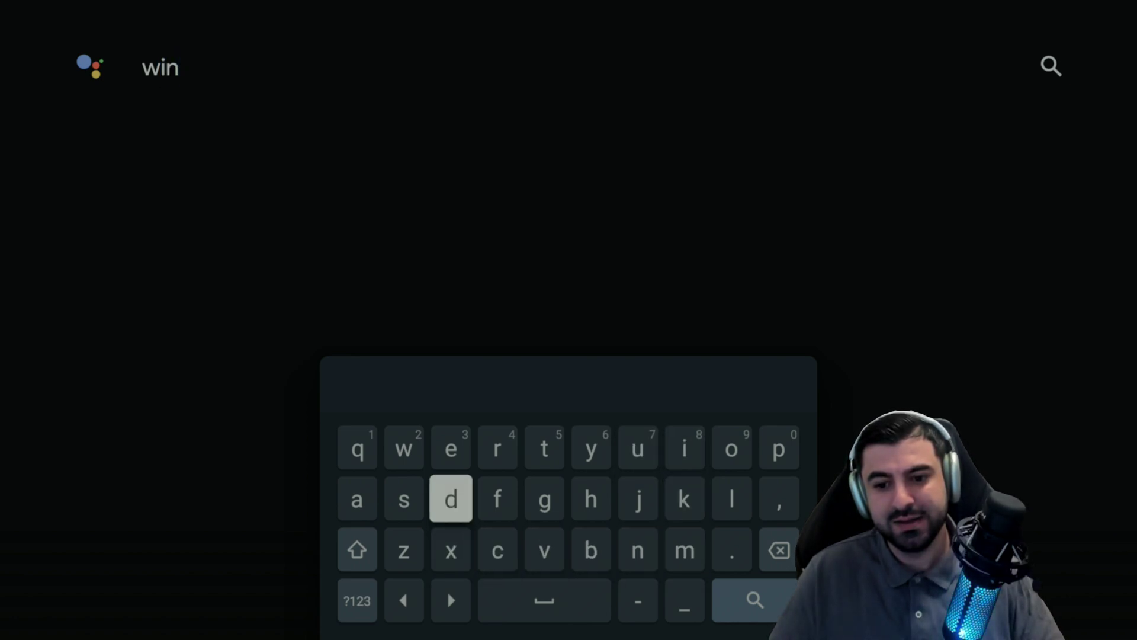
key(Return)
key(Left)
key(Return)
key(Down)
key(Right)
key(Right)
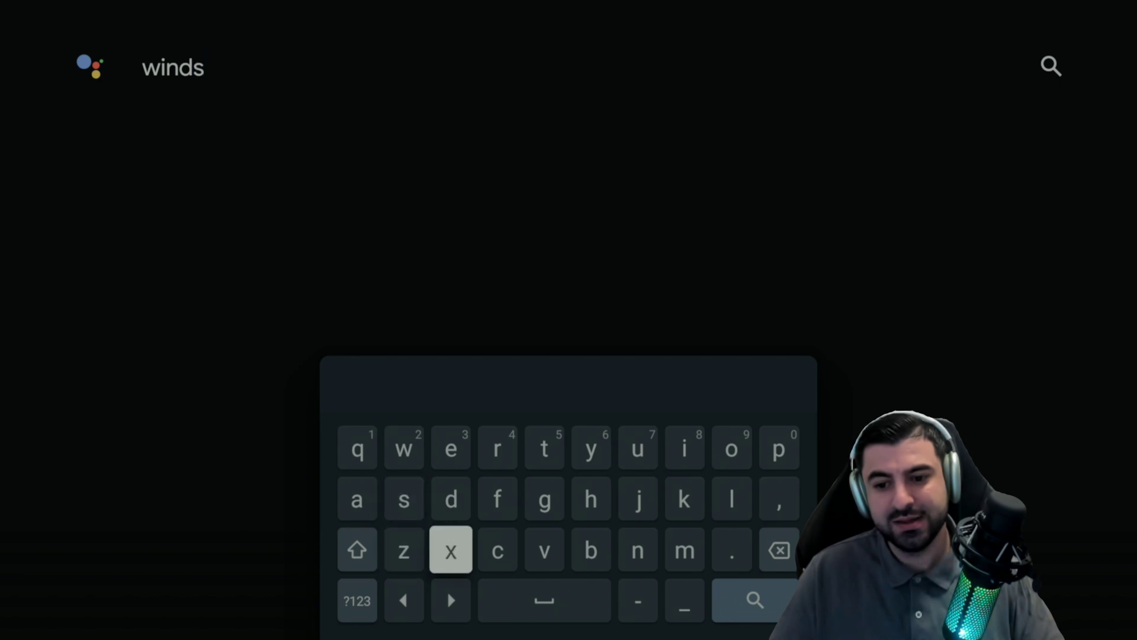
key(Return)
key(Up)
key(Up)
key(Return)
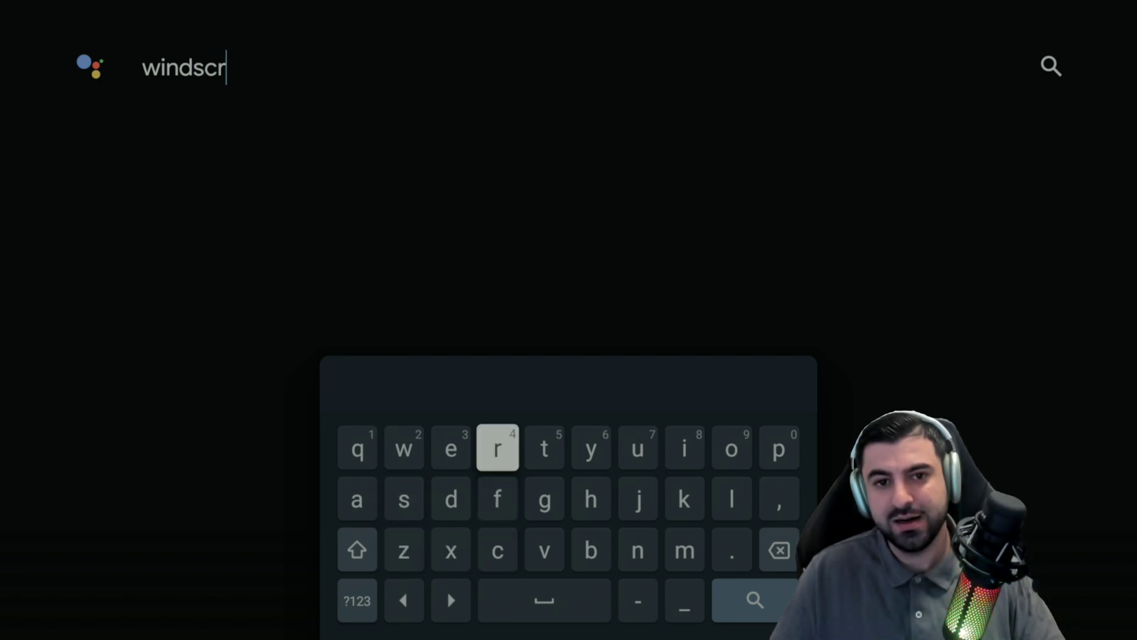
key(Right)
key(Right)
key(Right)
key(Right)
key(Left)
key(Return)
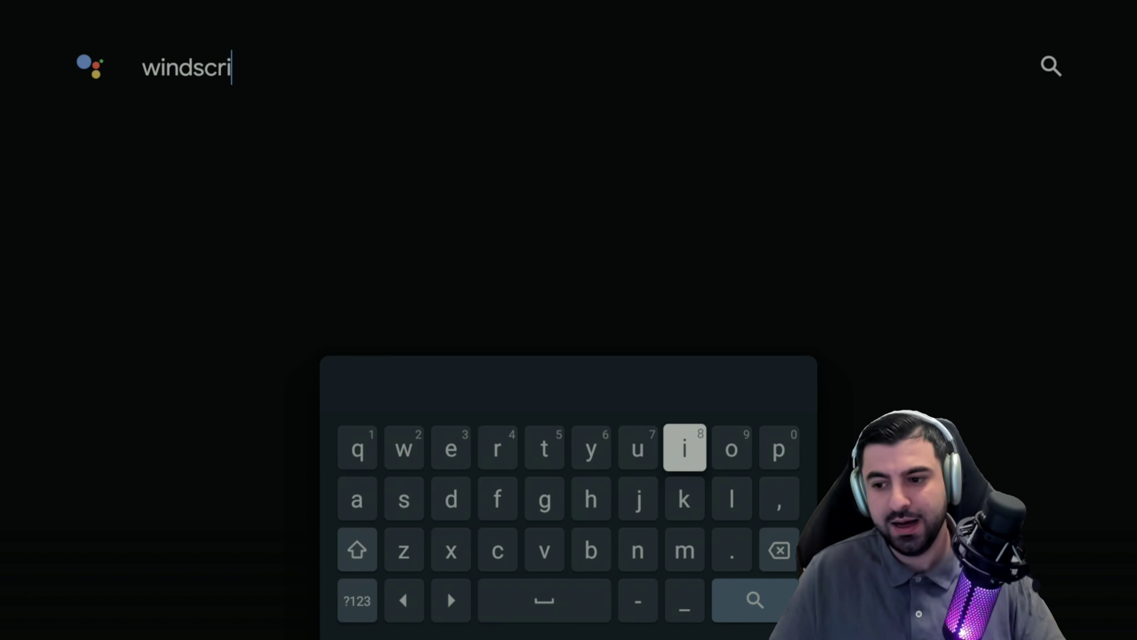
key(Down)
key(Down)
key(Left)
key(Return)
key(Left)
key(Left)
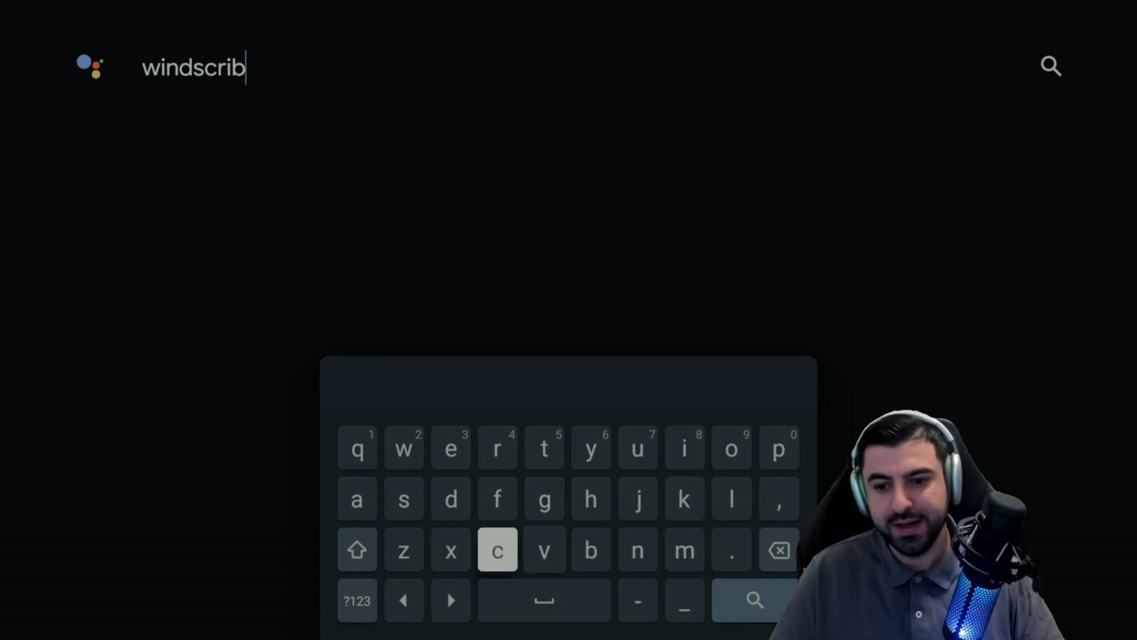
key(Left)
key(Left)
key(Up)
key(Up)
key(Right)
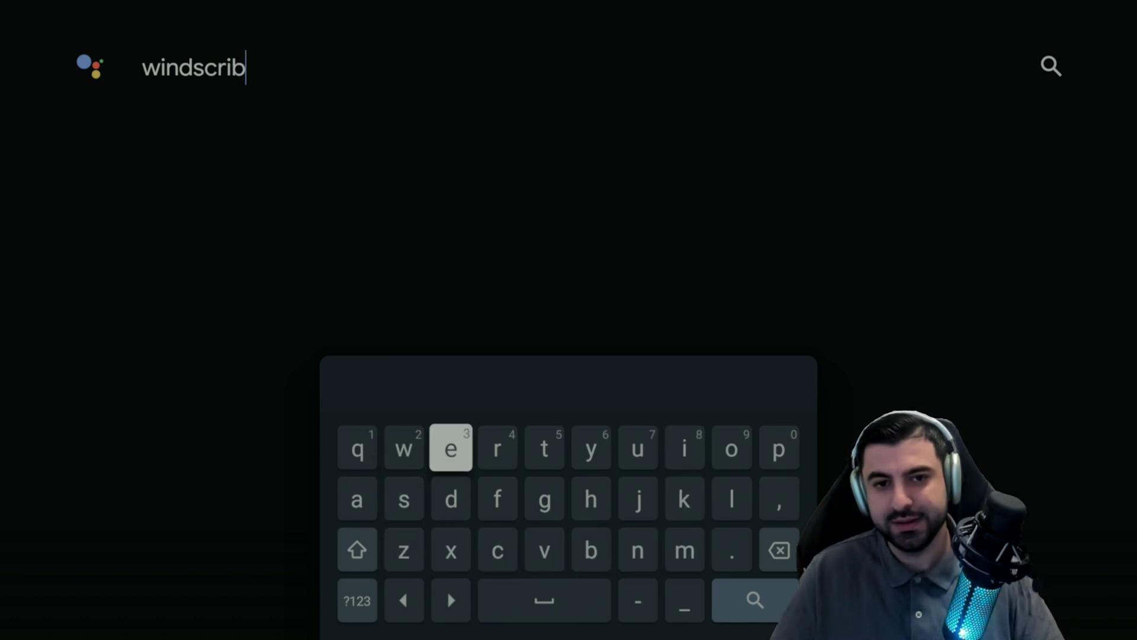
key(Return)
key(Down)
key(Down)
key(Down)
key(Left)
key(Left)
key(Left)
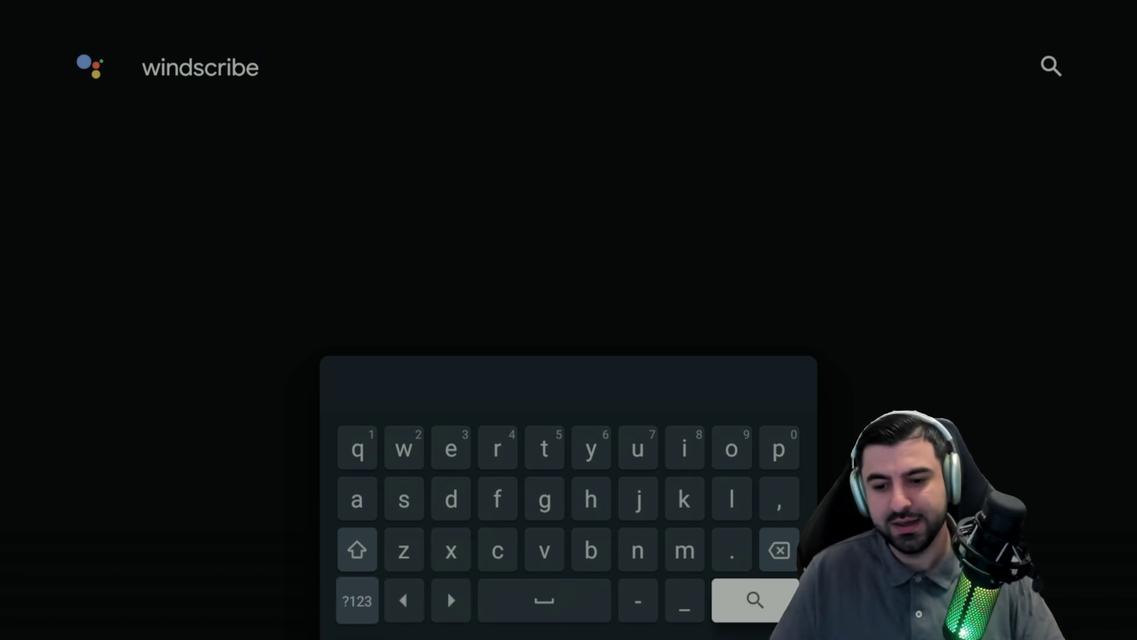
key(Return)
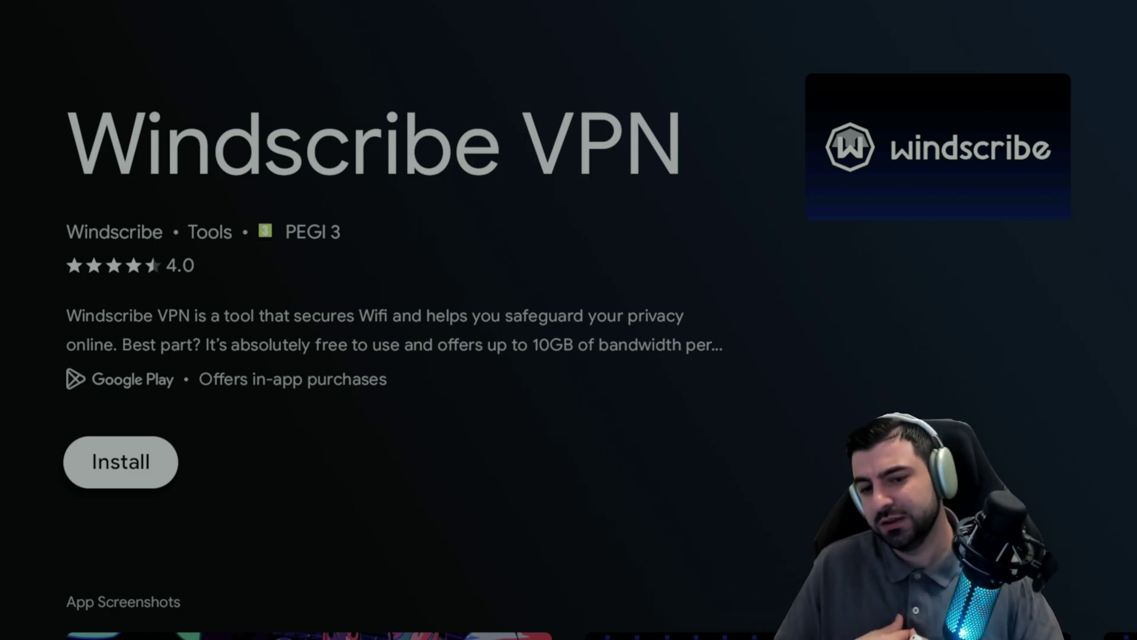
Step: Install Windscribe VPN from its store page, then launch it once installed
key(Return)
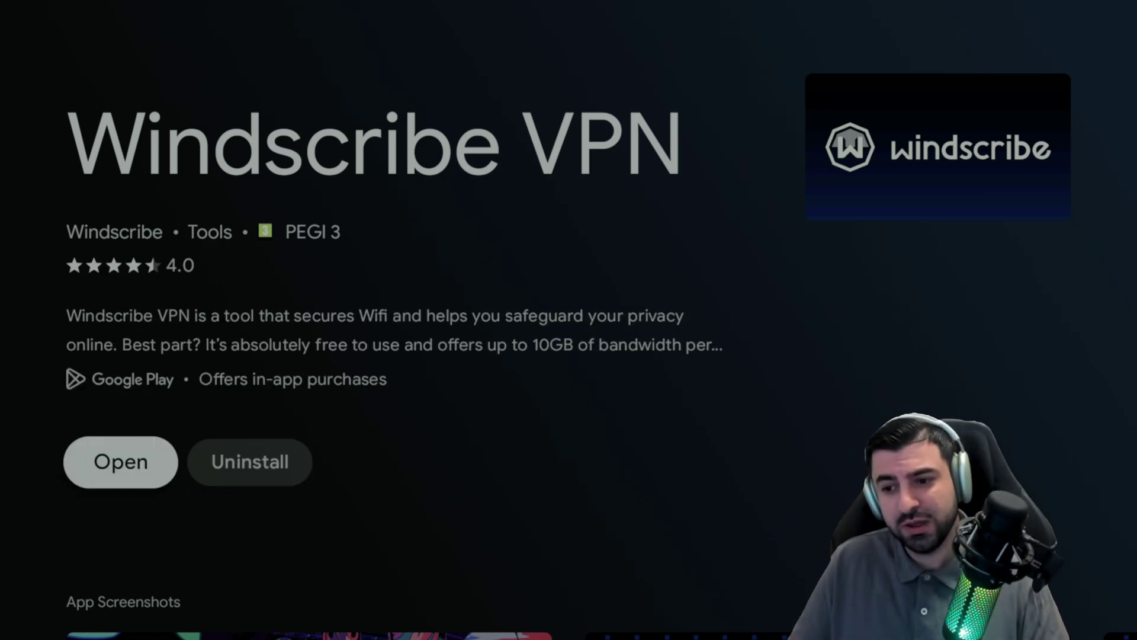
key(Return)
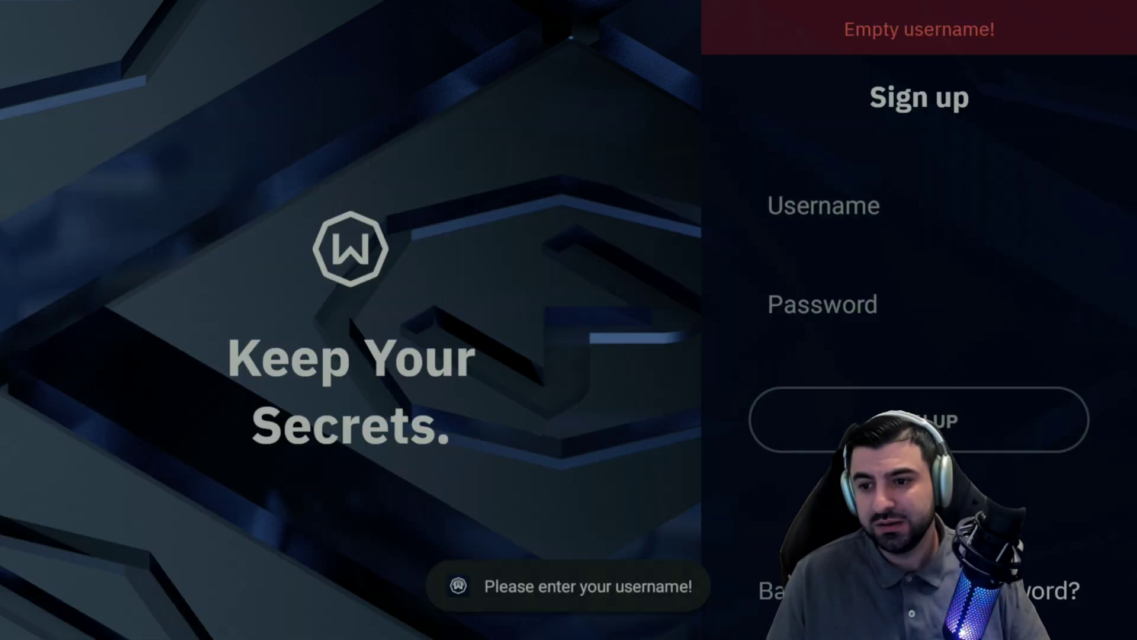
Step: Leave the Sign up form and choose LOGIN to sign in with the existing account
key(Up)
key(Up)
key(Down)
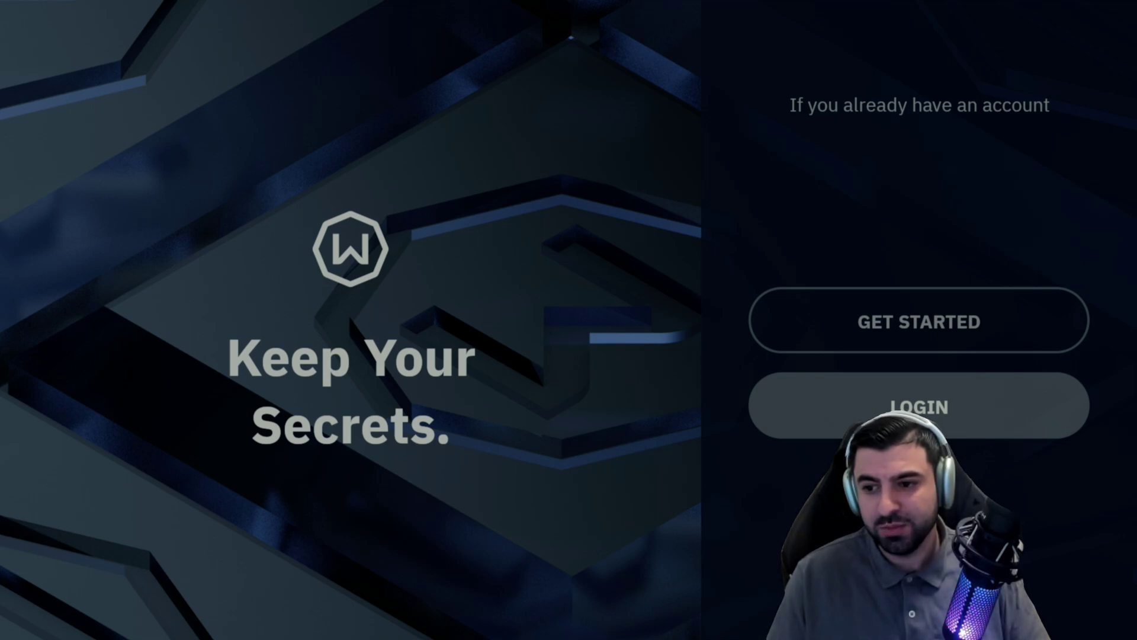
key(Up)
key(Down)
key(Return)
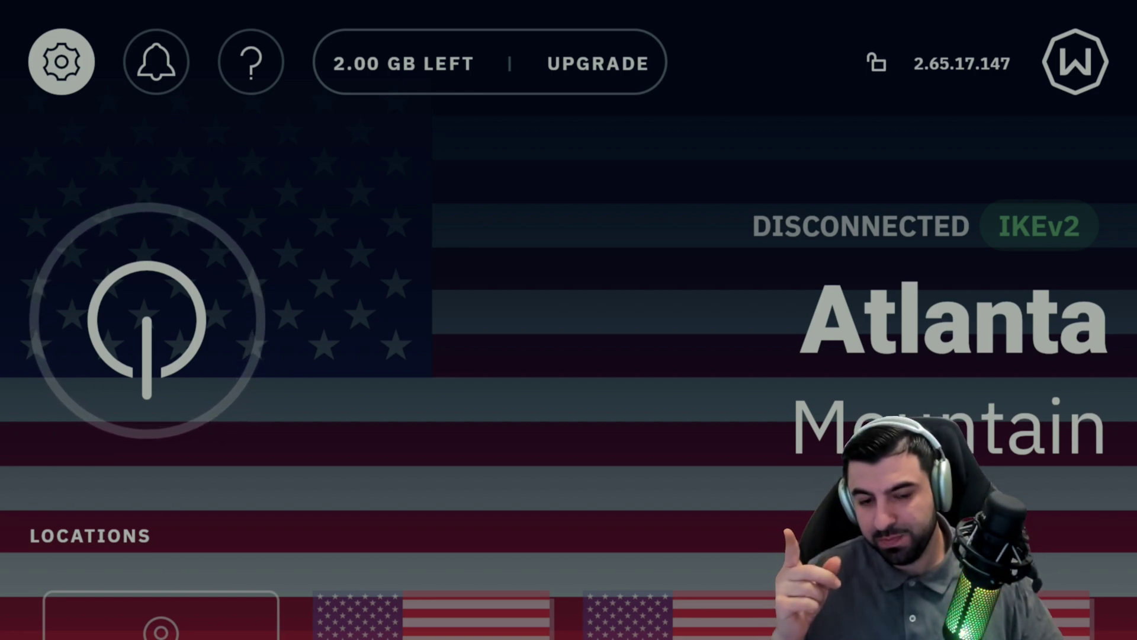
Step: Close Preferences and navigate the Locations list to the US Central servers, including Atlanta Mountain
click(61, 62)
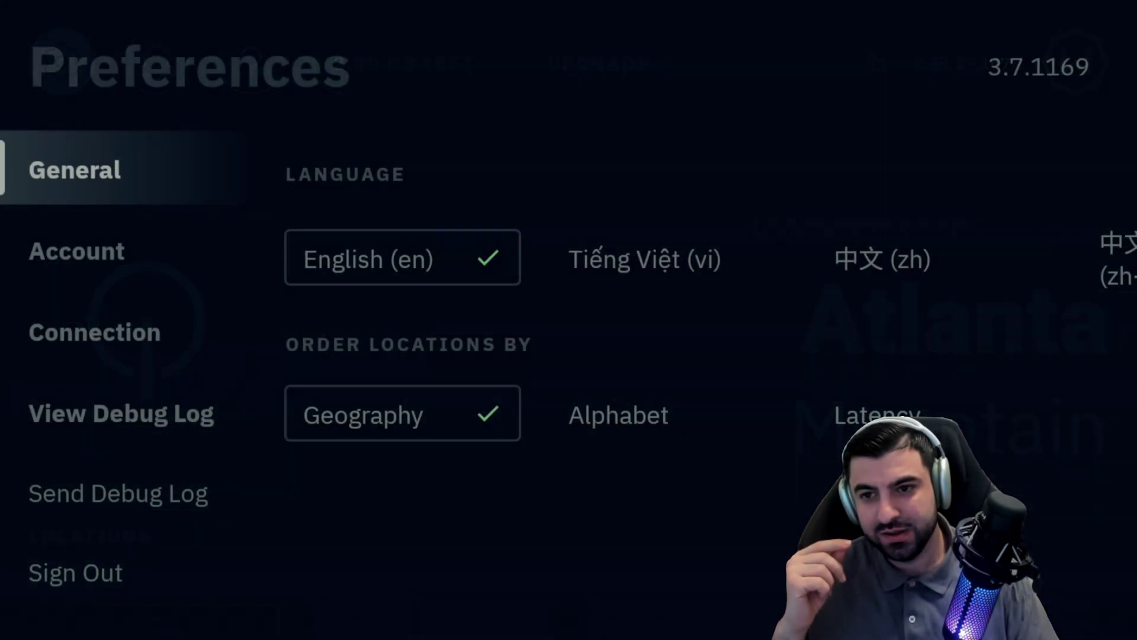
key(Escape)
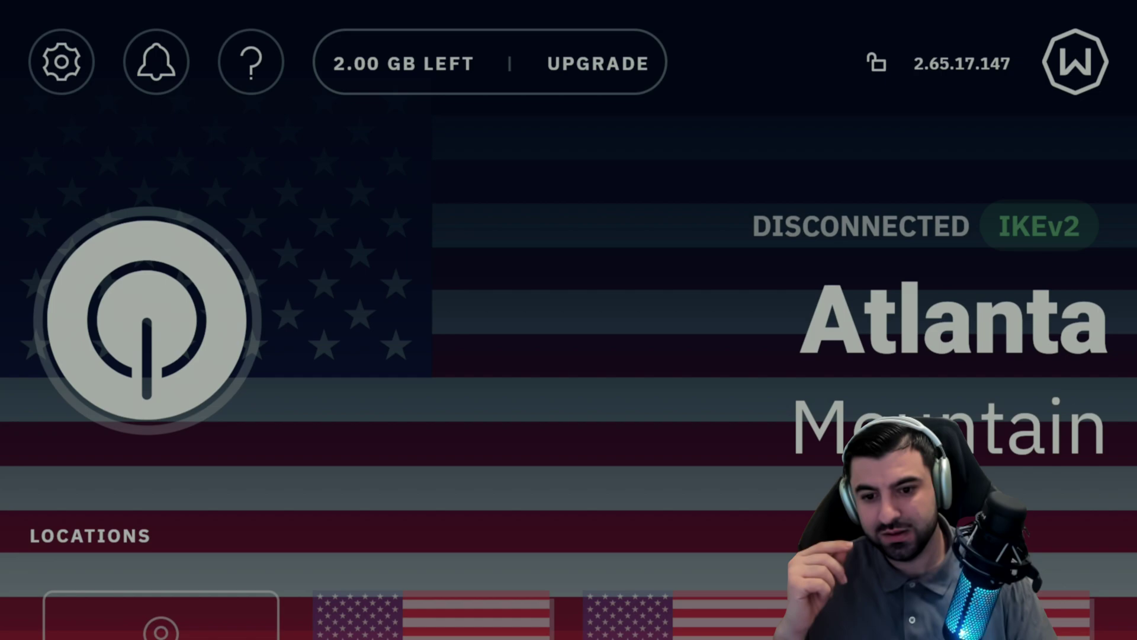
scroll(592, 332, down, 10)
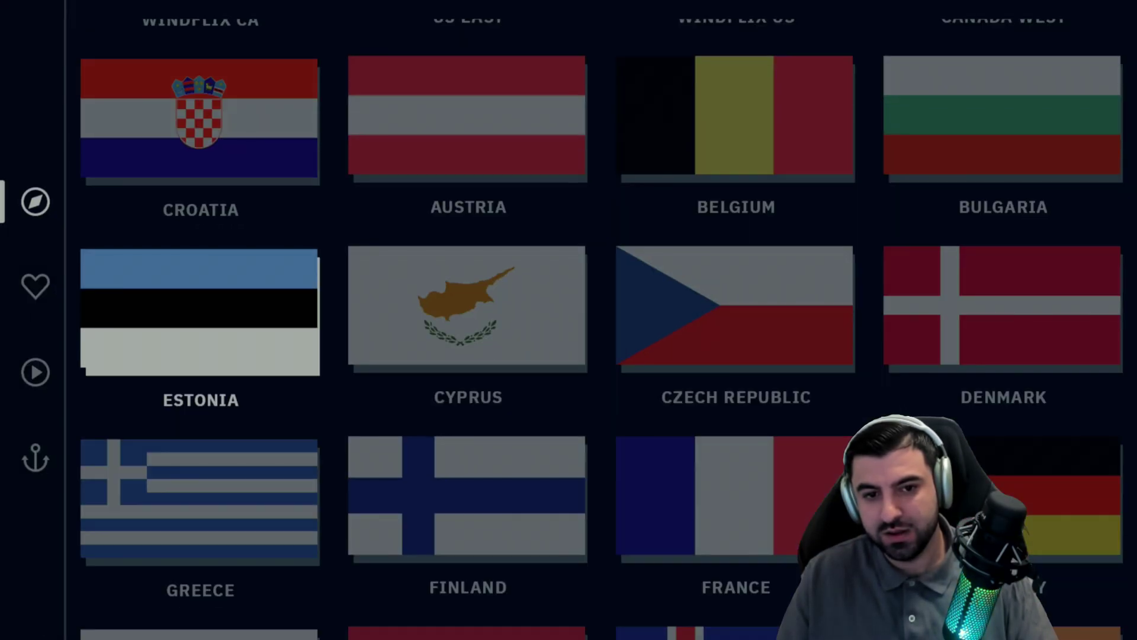
scroll(592, 332, up, 5)
key(Up)
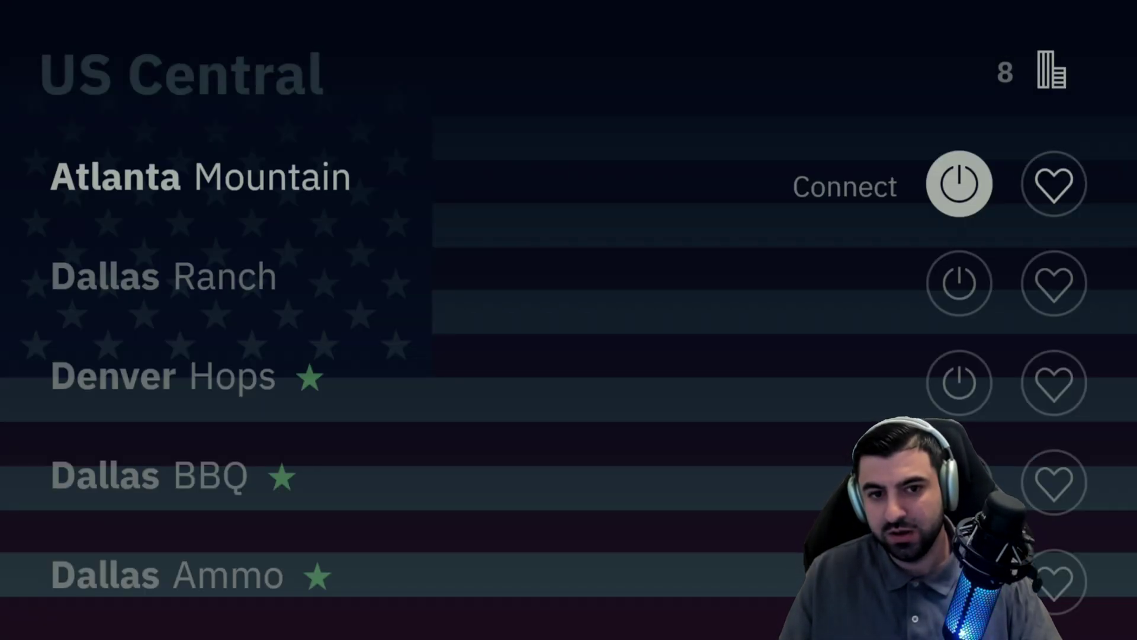
Step: Connect to Atlanta Mountain and accept the VPN Connection request with OK
key(Return)
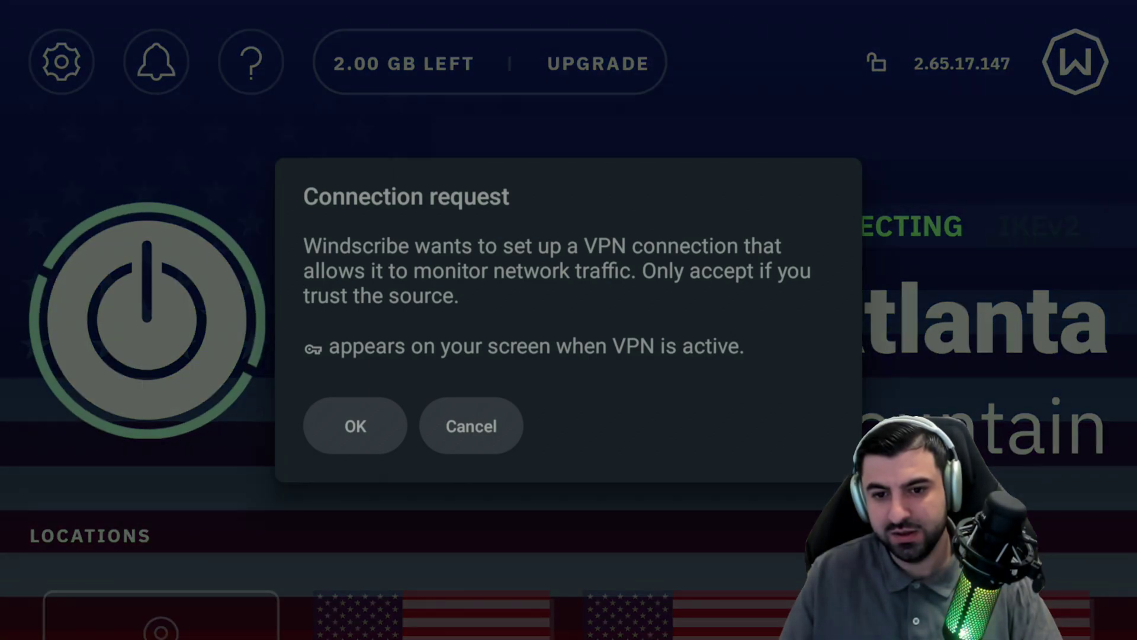
key(Right)
key(Left)
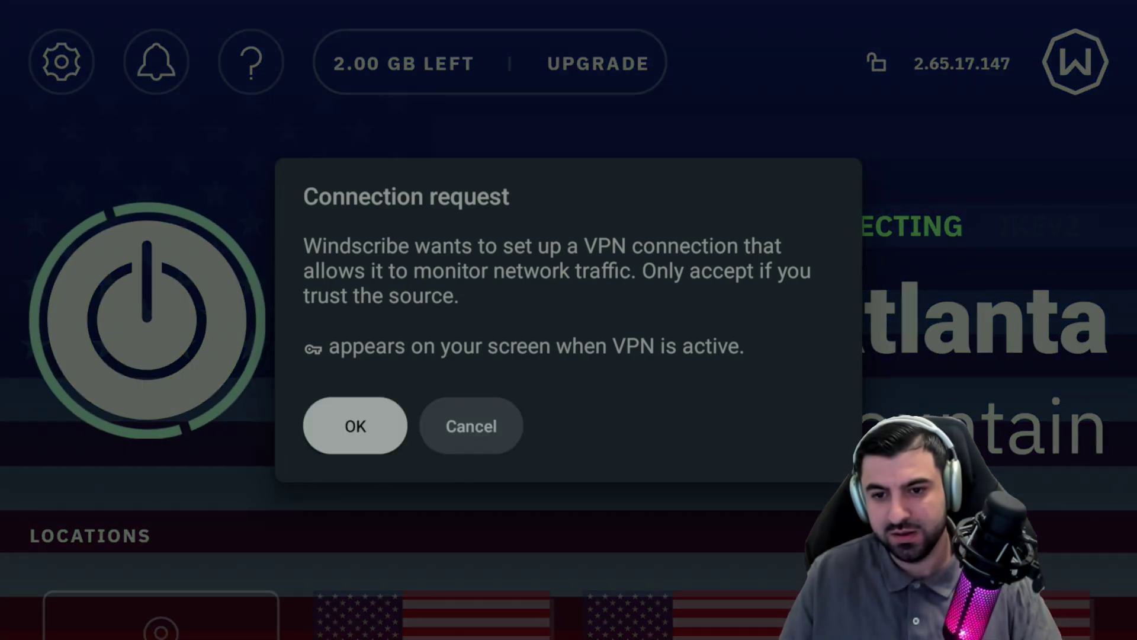
key(Return)
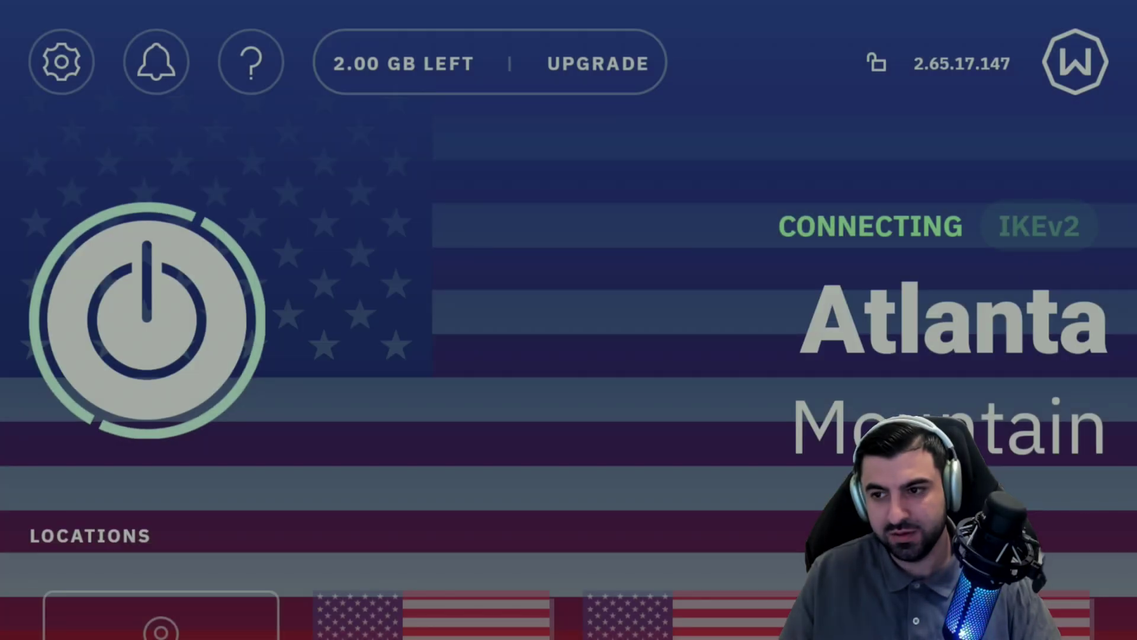